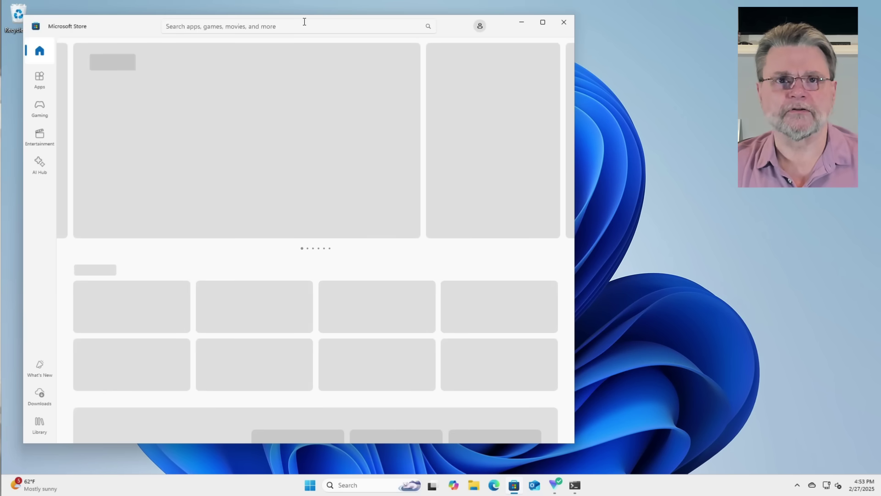
text(sysinternals)
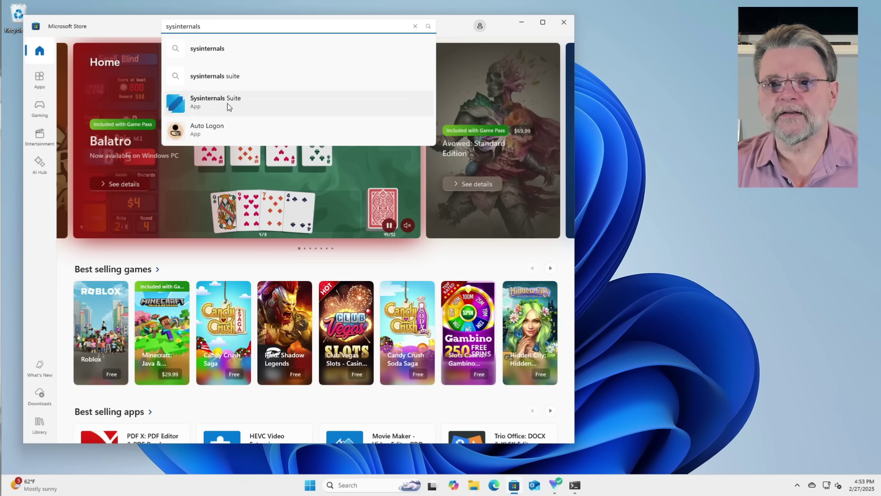
Open the installed Sysinternals Suite listing, then close Microsoft Store
click(227, 104)
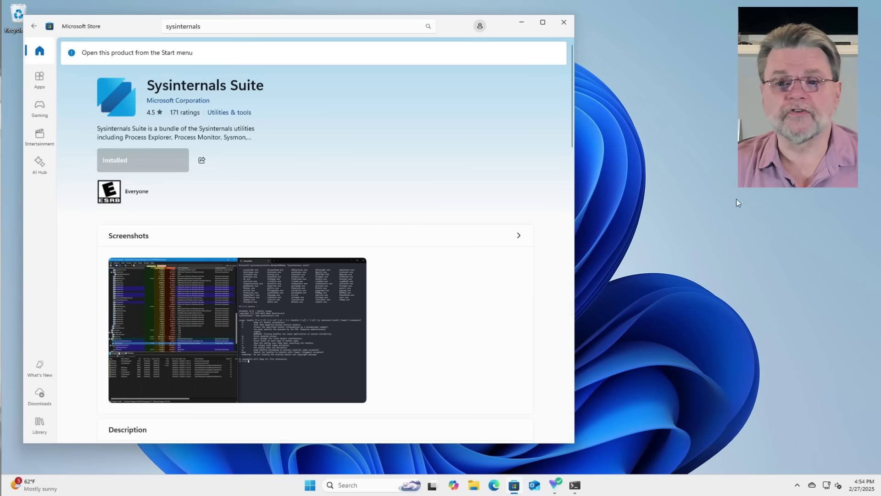
click(563, 24)
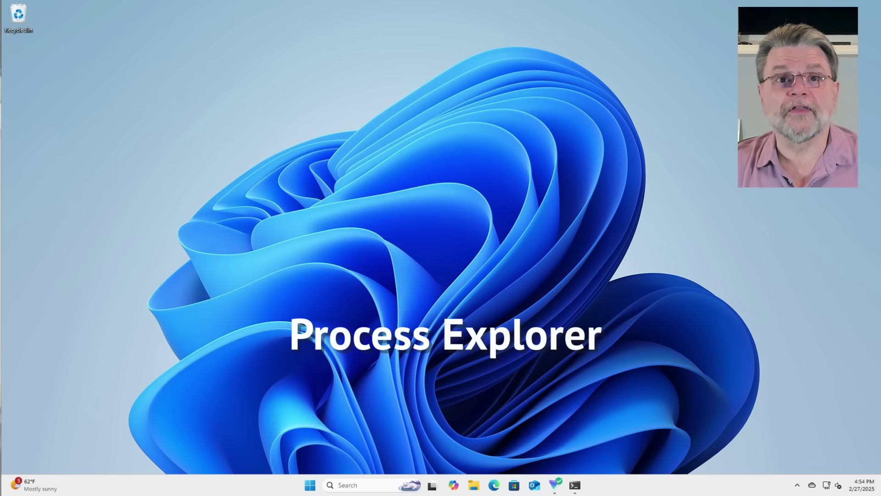
Launch Process Explorer from the Sysinternals Suite folder under Start > All apps
click(310, 486)
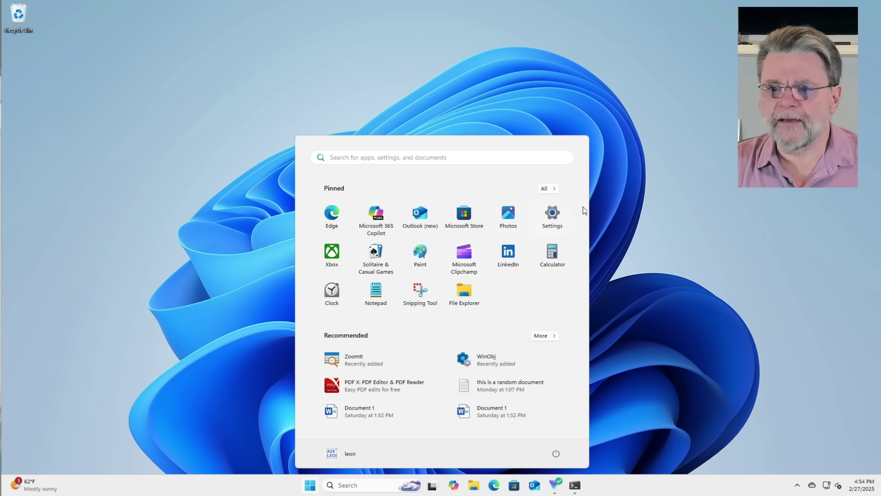
click(547, 189)
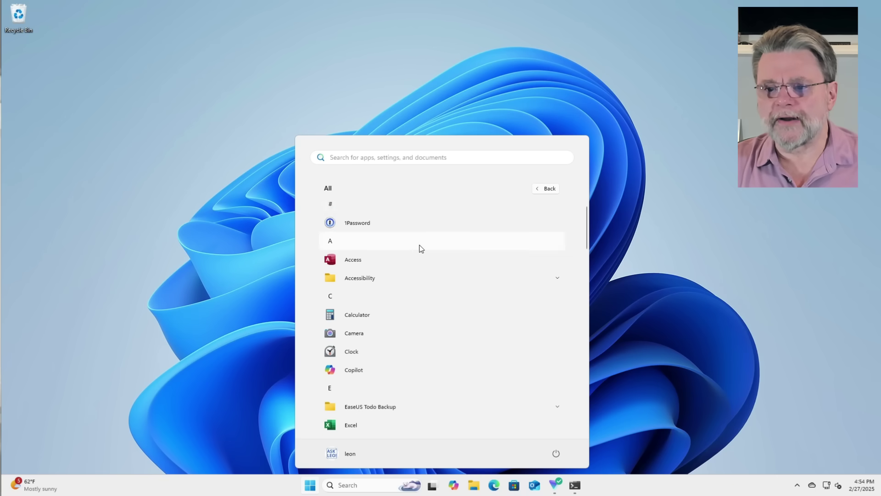
scroll(422, 244, down, 10)
scroll(421, 243, down, 5)
scroll(421, 243, down, 8)
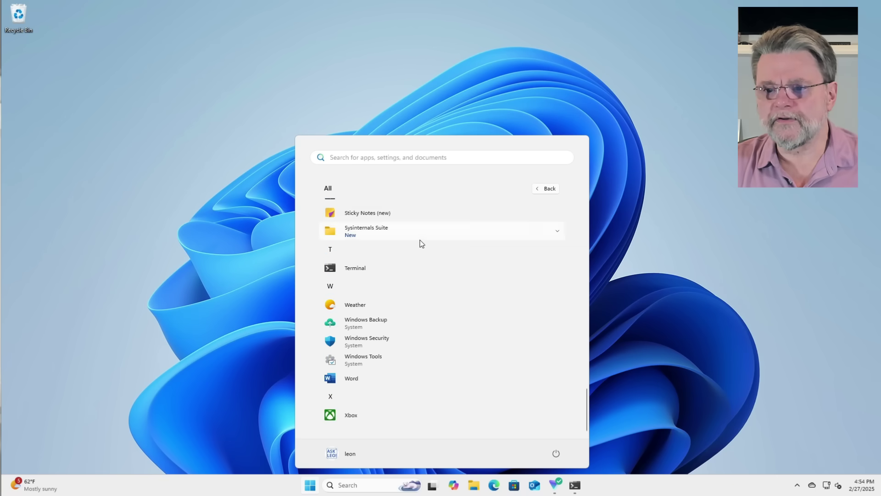
scroll(417, 243, up, 1)
click(386, 270)
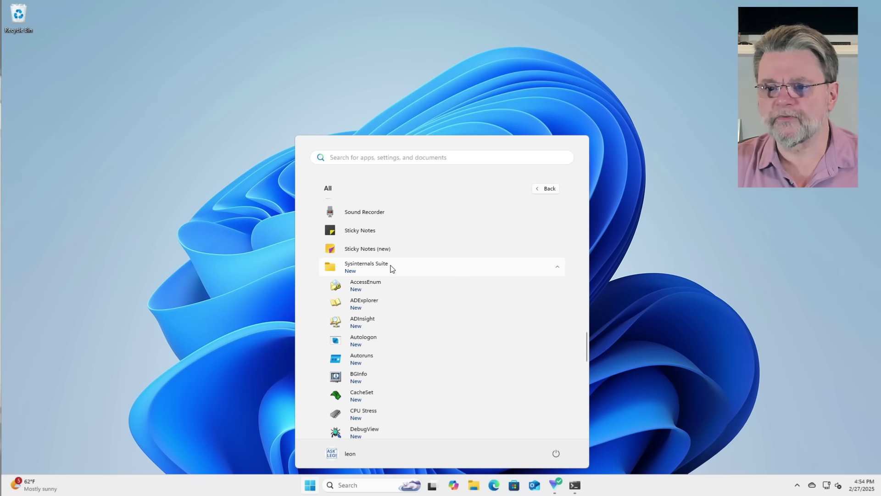
scroll(391, 266, down, 3)
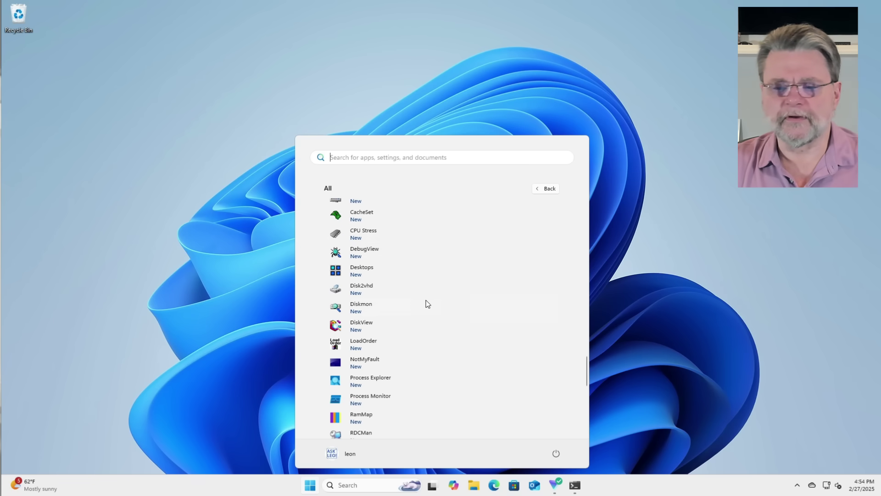
scroll(423, 289, down, 3)
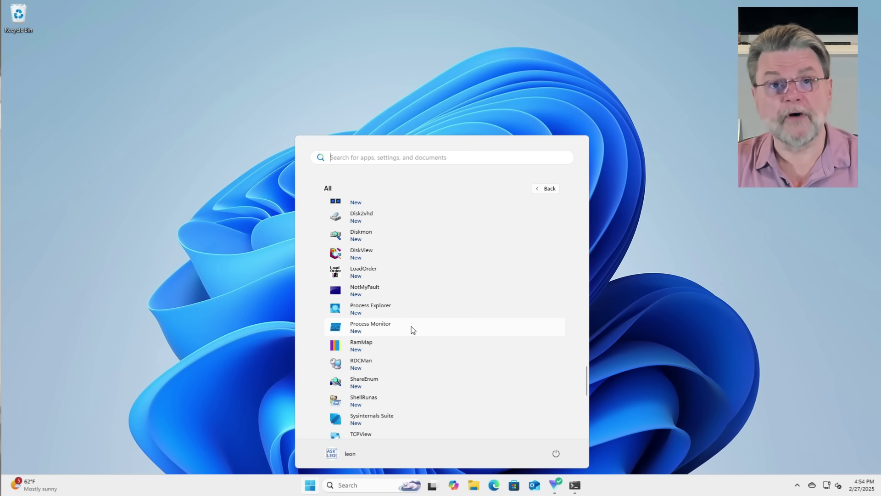
click(400, 309)
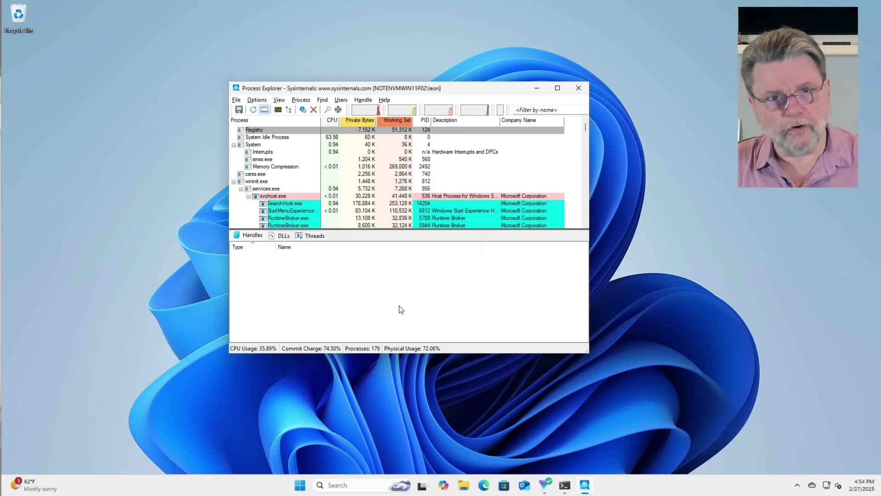
Choose File > Show Details for All Processes and approve the UAC prompt
click(238, 100)
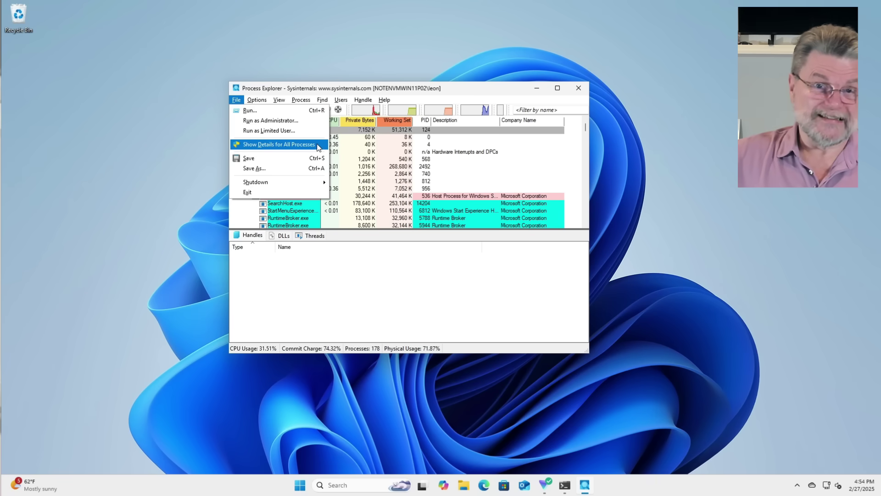
click(279, 145)
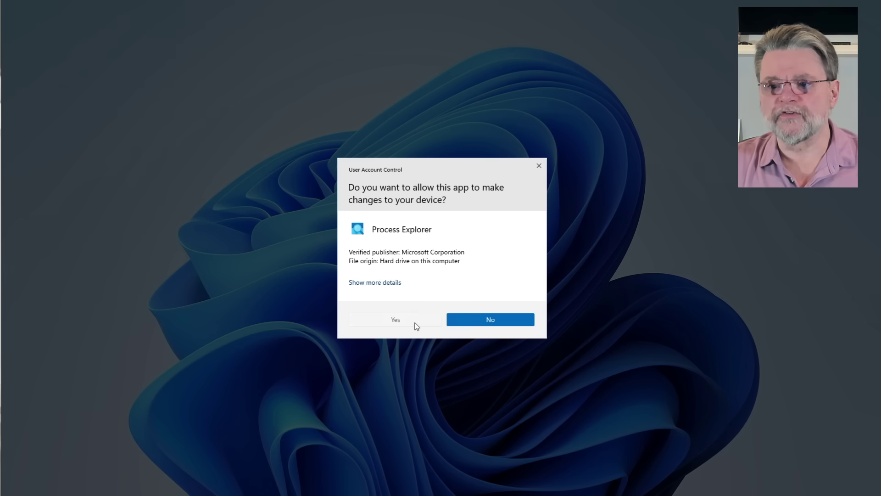
click(395, 319)
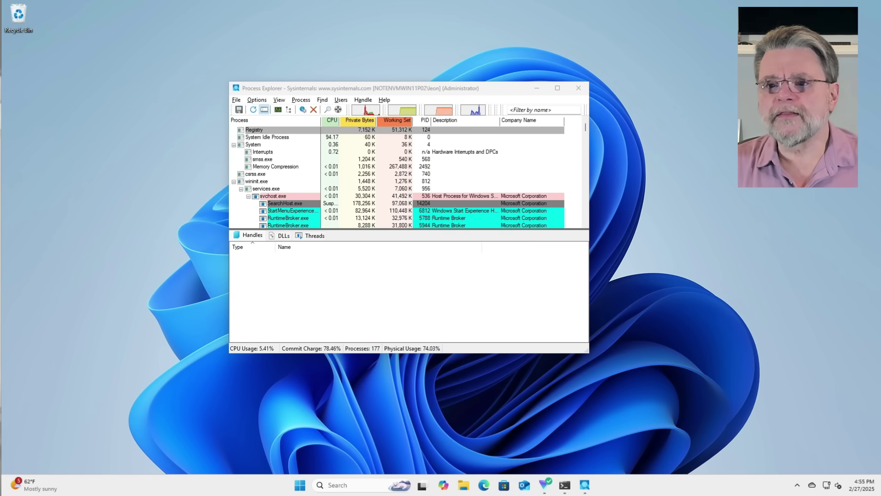
Run Find Handle or DLL for the substring 'D:', finding nine matching handles
click(322, 100)
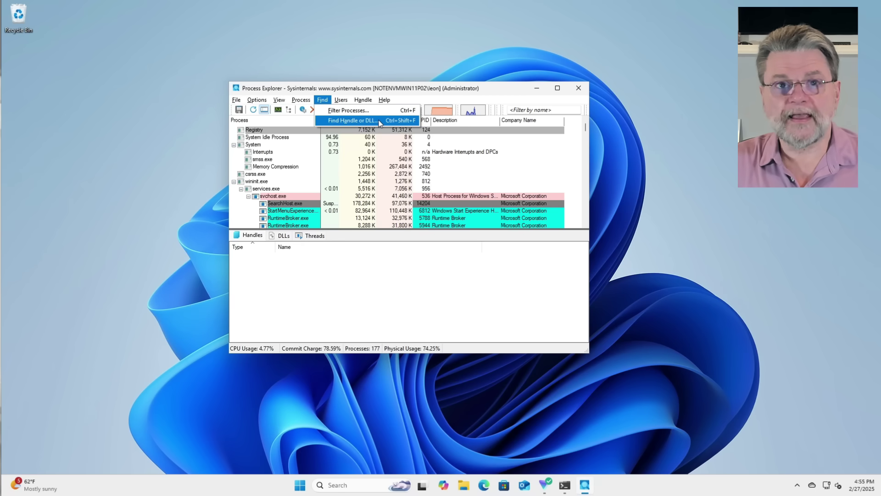
click(352, 121)
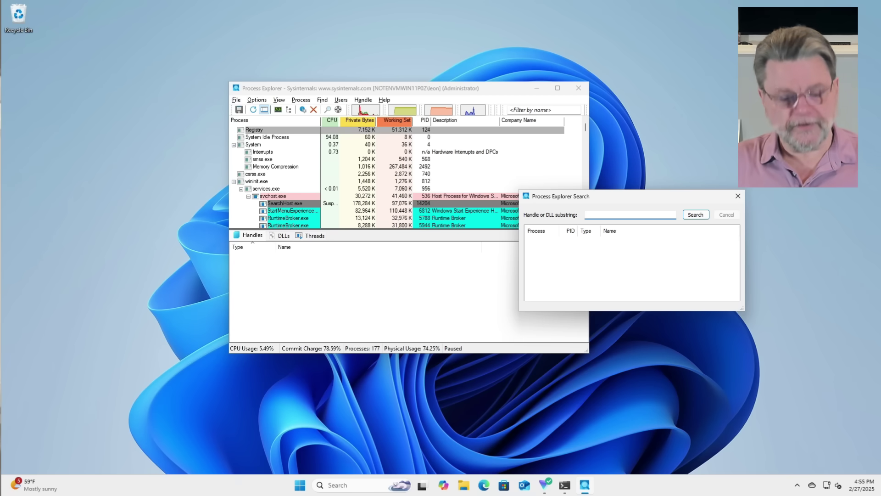
text(D:)
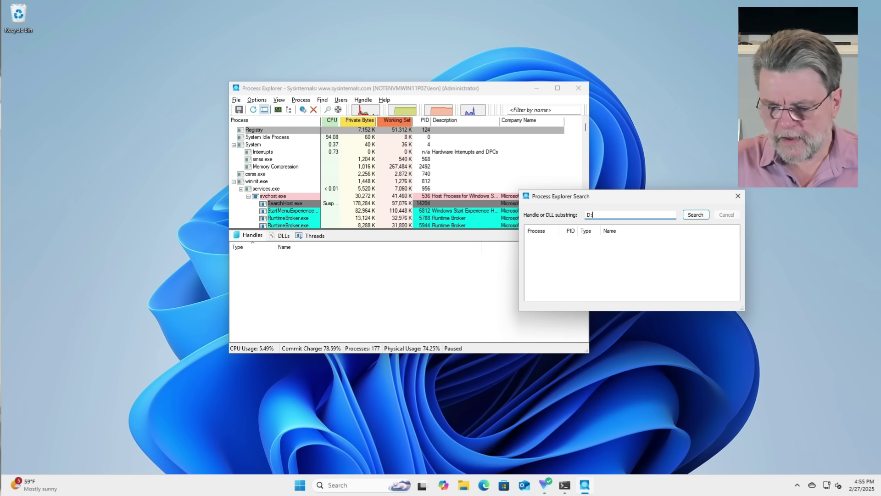
key(Return)
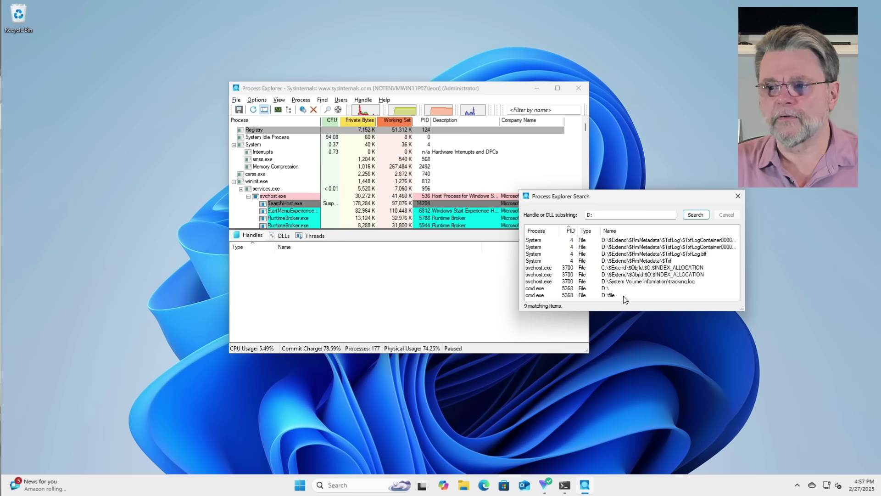
In PowerShell, end the copy CON input with Ctrl+Z so D:\file is saved
click(564, 486)
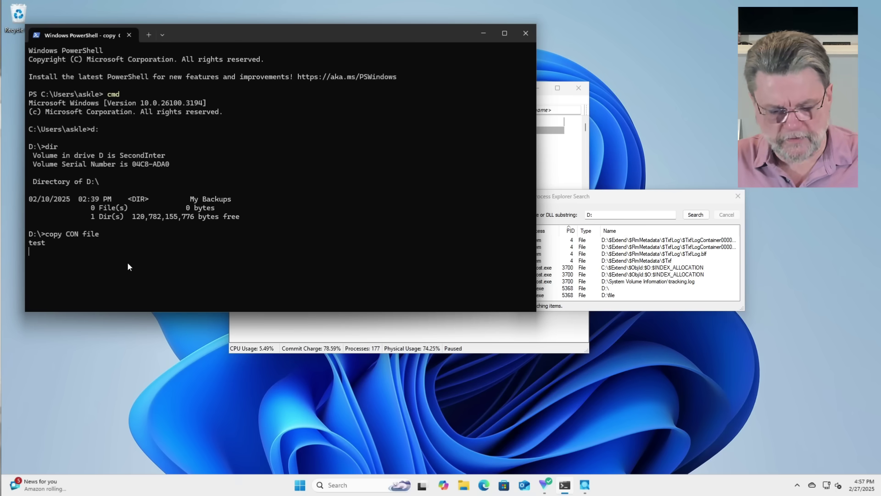
key(ctrl+z)
key(Return)
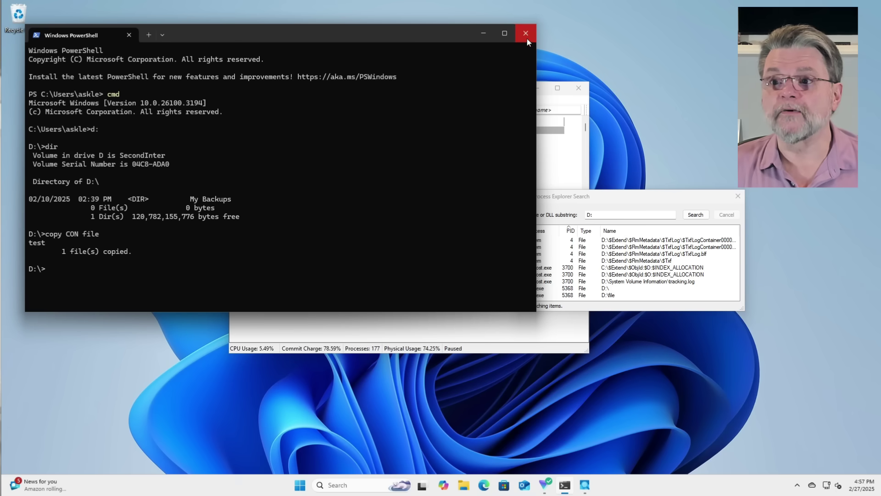
Close the PowerShell window to reveal the D: handle search results again
click(527, 34)
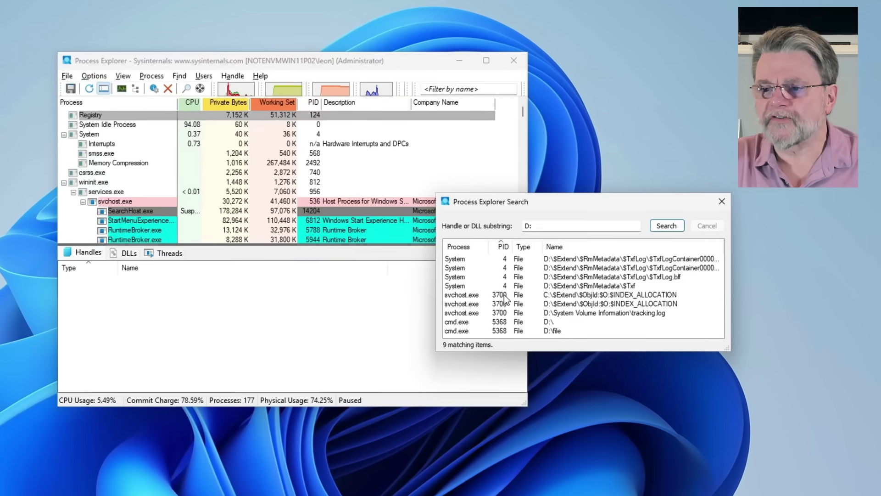
Open the svchost.exe PID 3700 result to view its handles
double_click(470, 298)
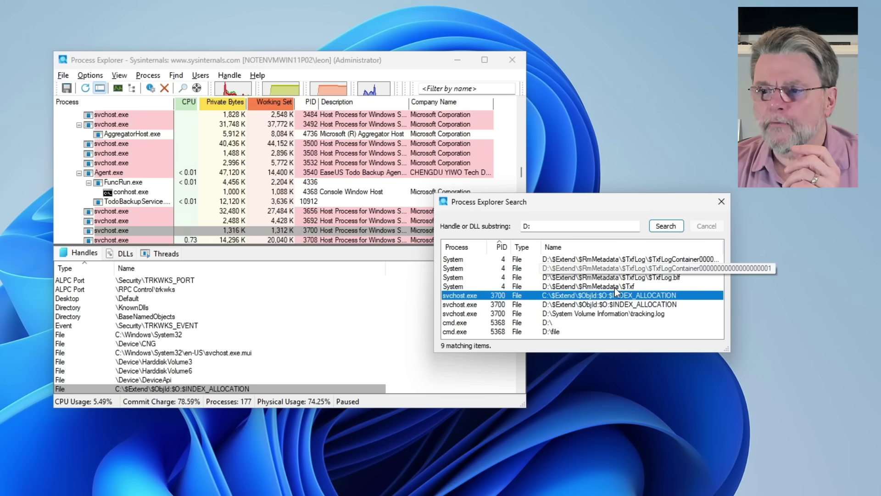
Select the System (PID 4) search result to view its D: file handles
click(453, 287)
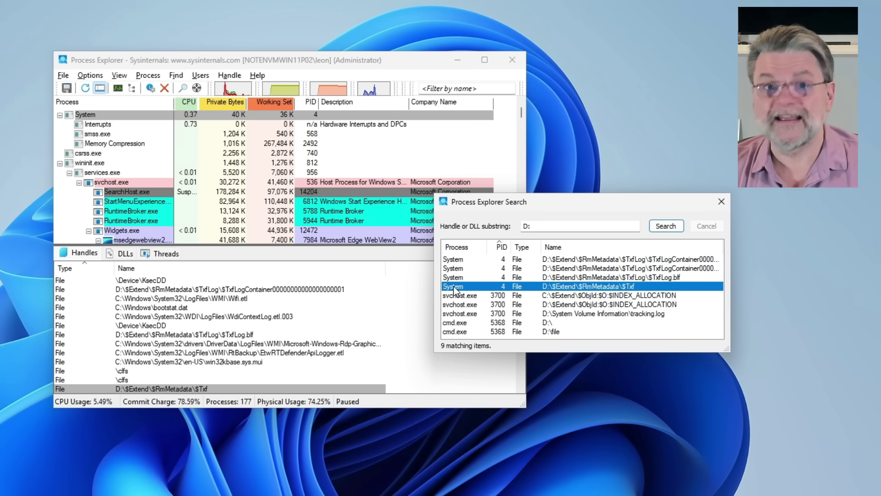